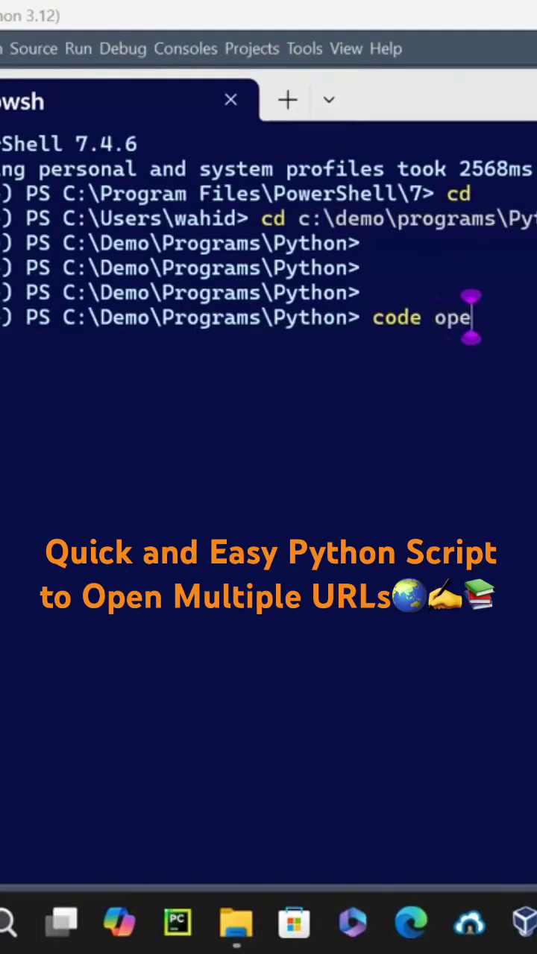
pyautogui.write('nurls')
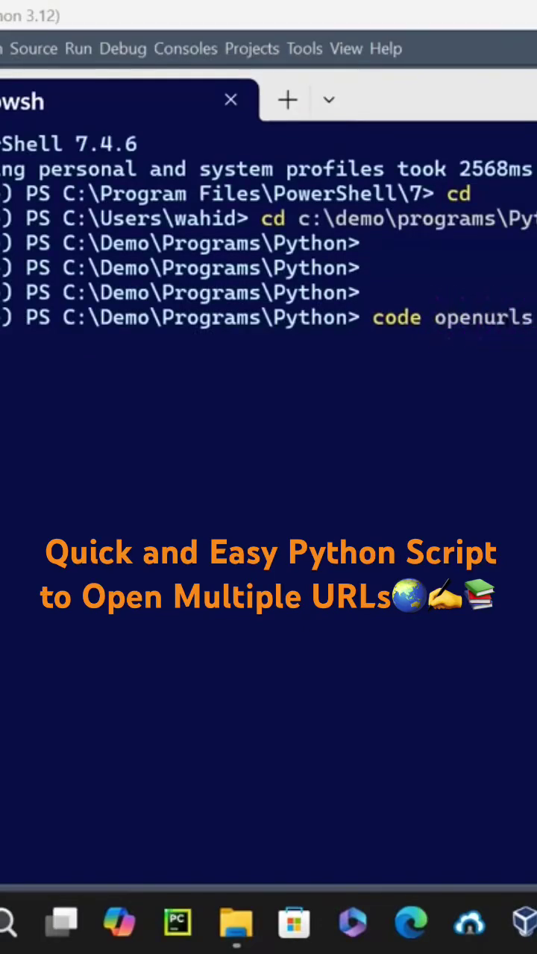
# - Paste the URL-opening script into openurls.py and close the os.system(cmd) parenthesis on line 13
pyautogui.press('Return')
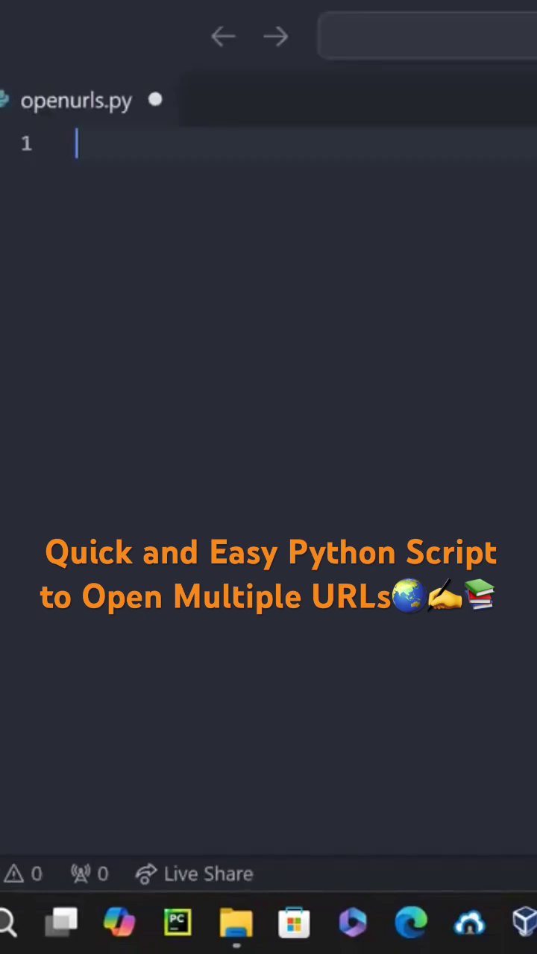
pyautogui.hotkey('ctrl', 'v')
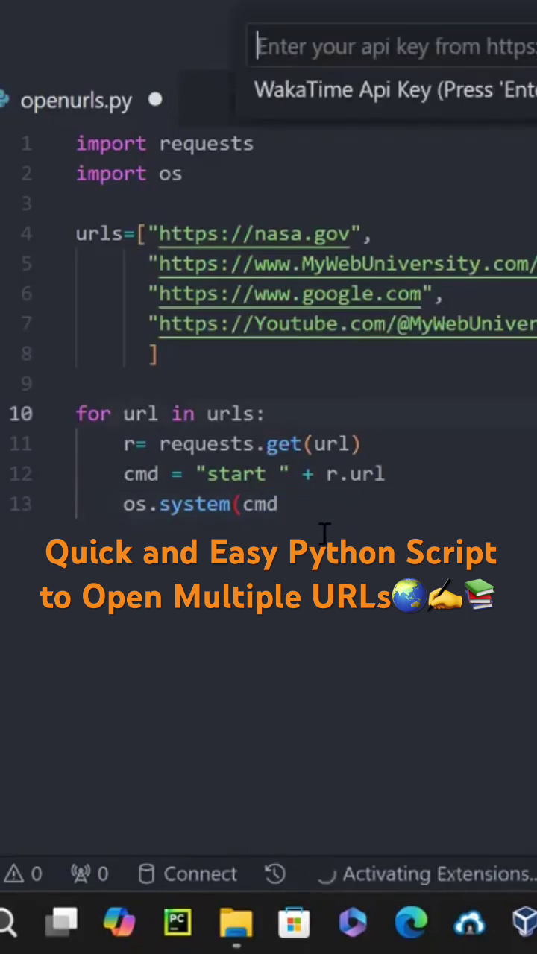
pyautogui.click(310, 505)
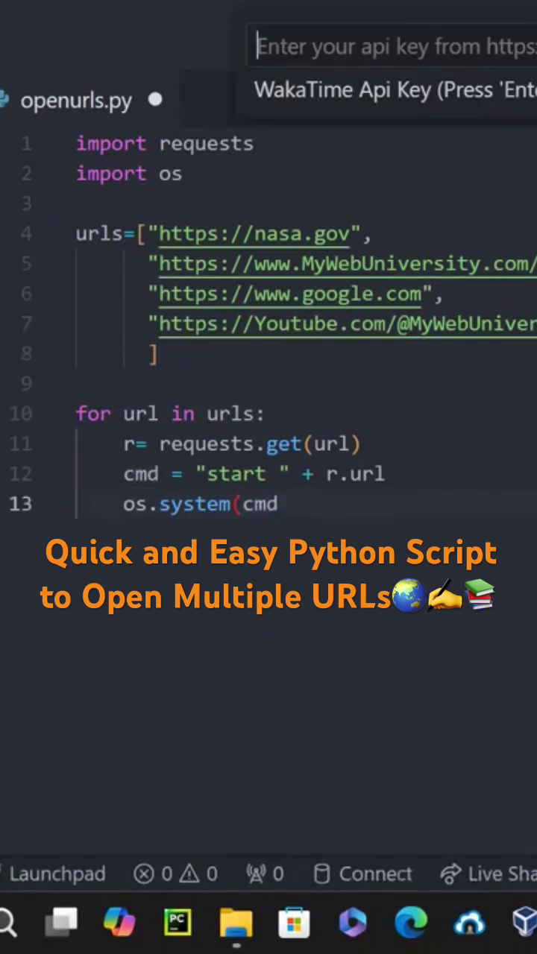
pyautogui.click(323, 503)
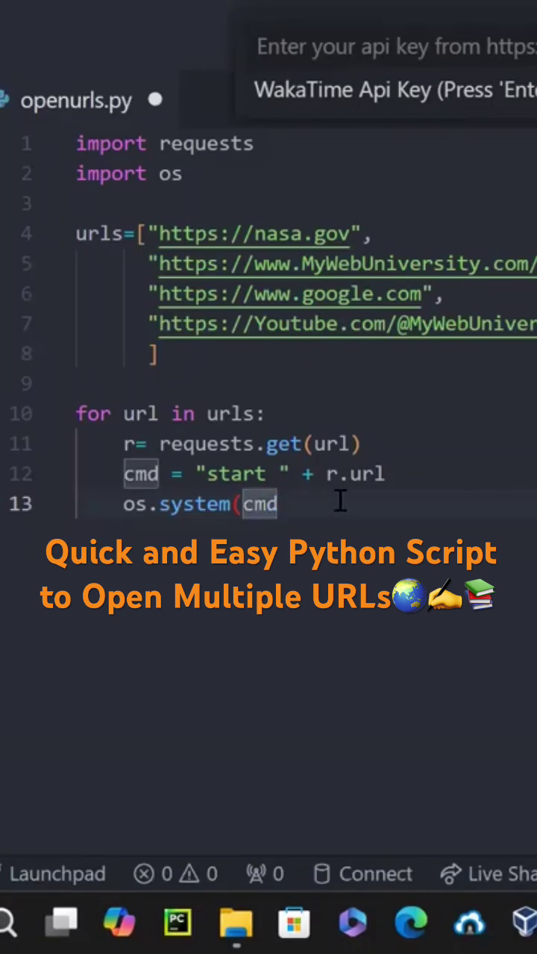
pyautogui.write(')')
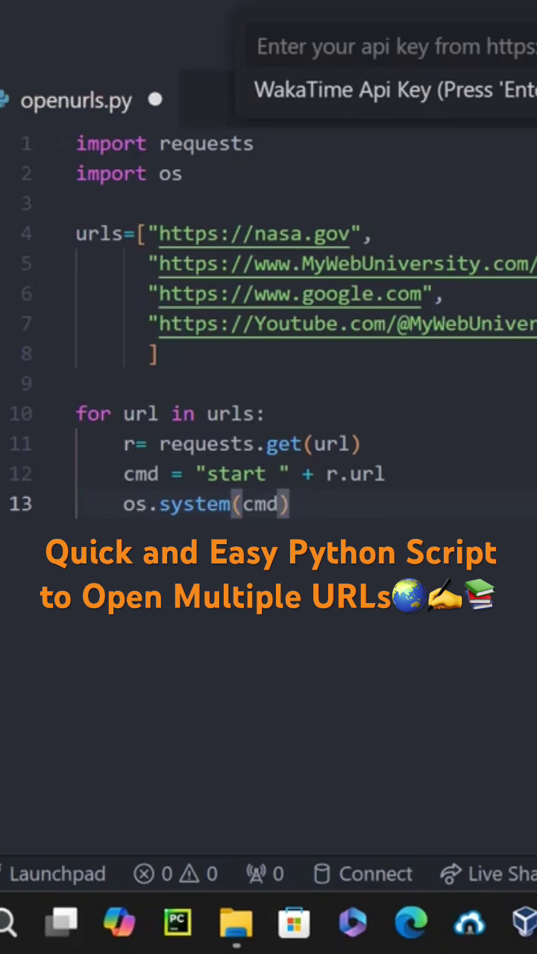
pyautogui.click(6, 46)
pyautogui.moveTo(111, 99)
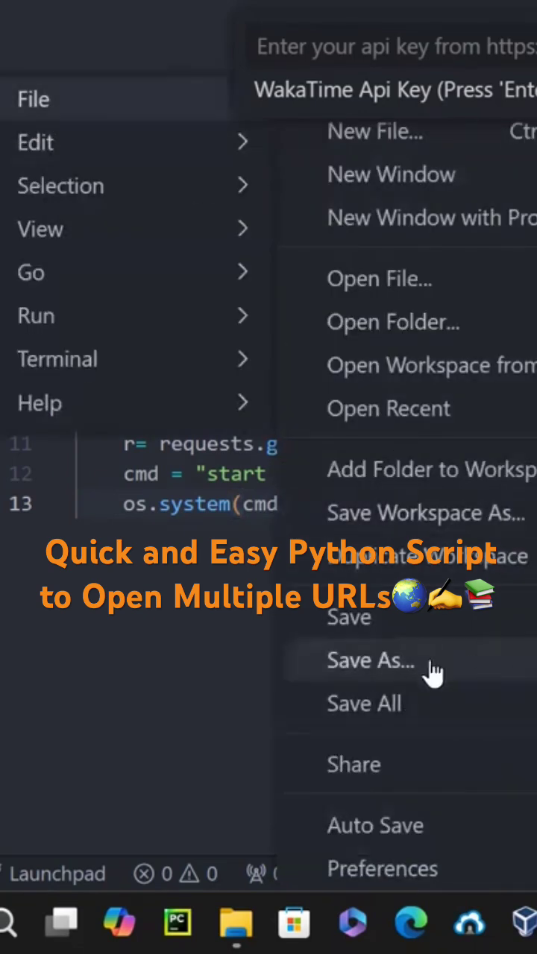
# - Dismiss the File menu and run openurls.py with Code Runner (Ctrl+Alt+N)
pyautogui.click(370, 660)
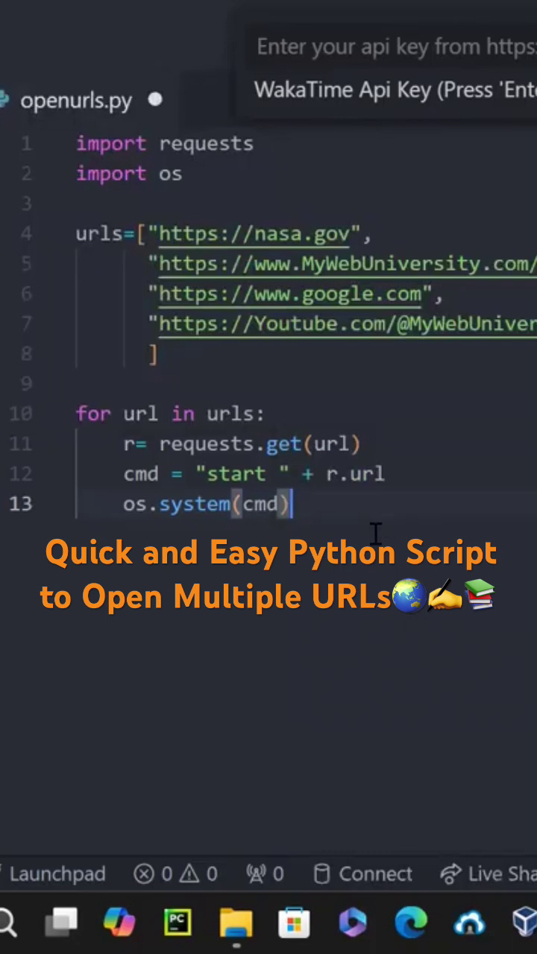
pyautogui.hotkey('ctrl', 'alt', 'n')
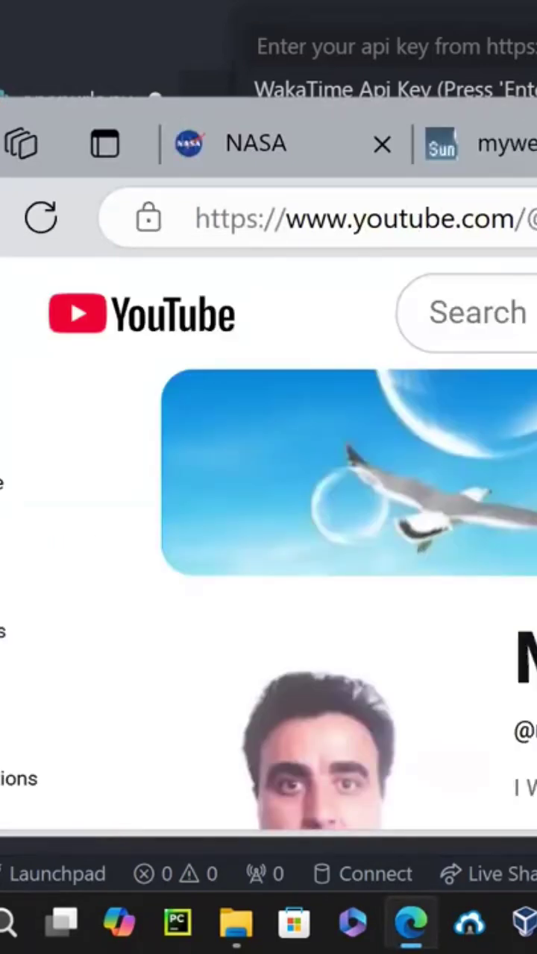
pyautogui.scroll(-3, 343, 559)
pyautogui.scroll(-3, 343, 559)
pyautogui.scroll(-2, 343, 559)
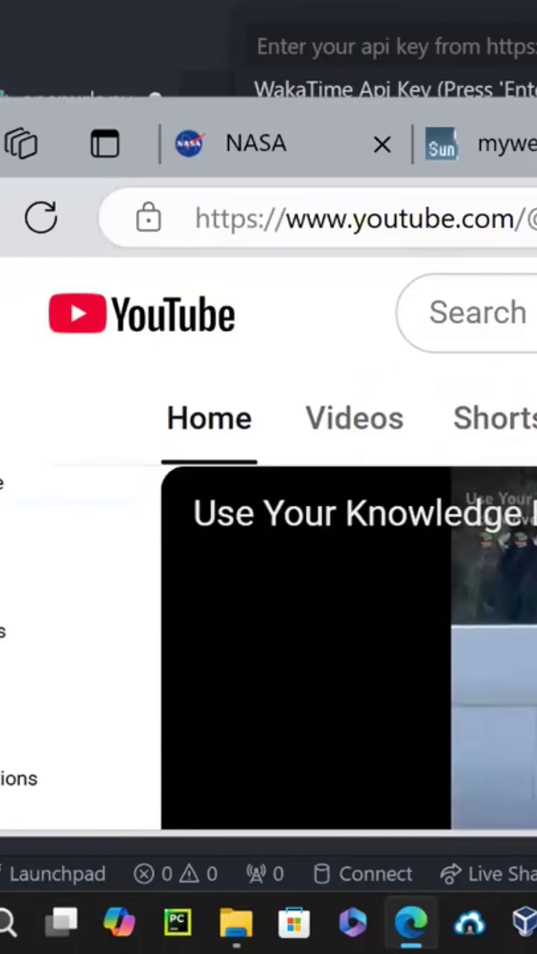
pyautogui.scroll(3, 343, 559)
pyautogui.scroll(3, 343, 559)
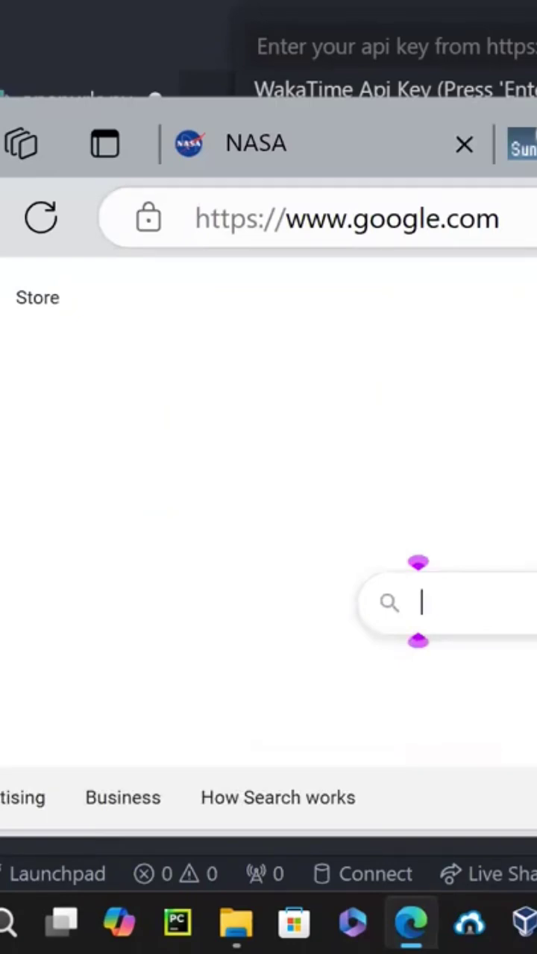
# - Activate the search box on the Google tab the script opened
pyautogui.click(447, 602)
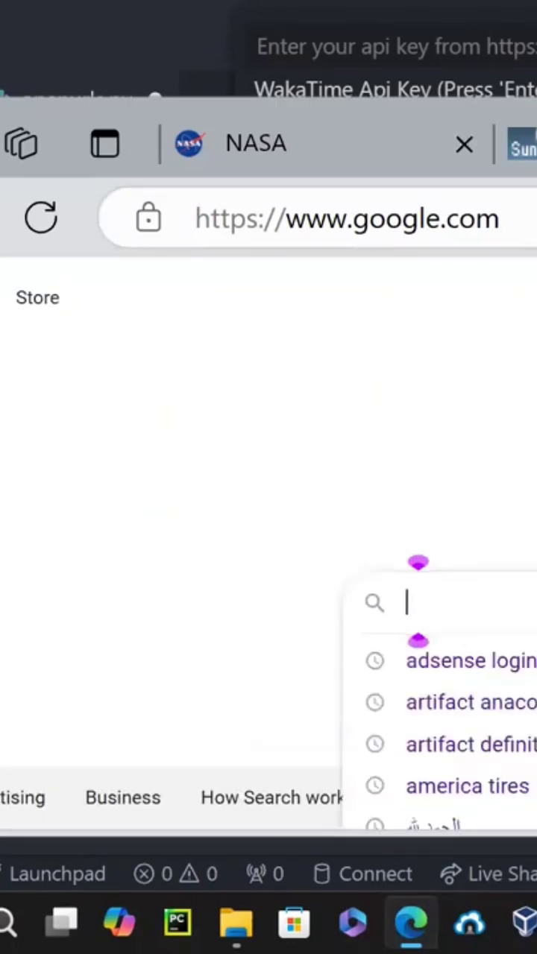